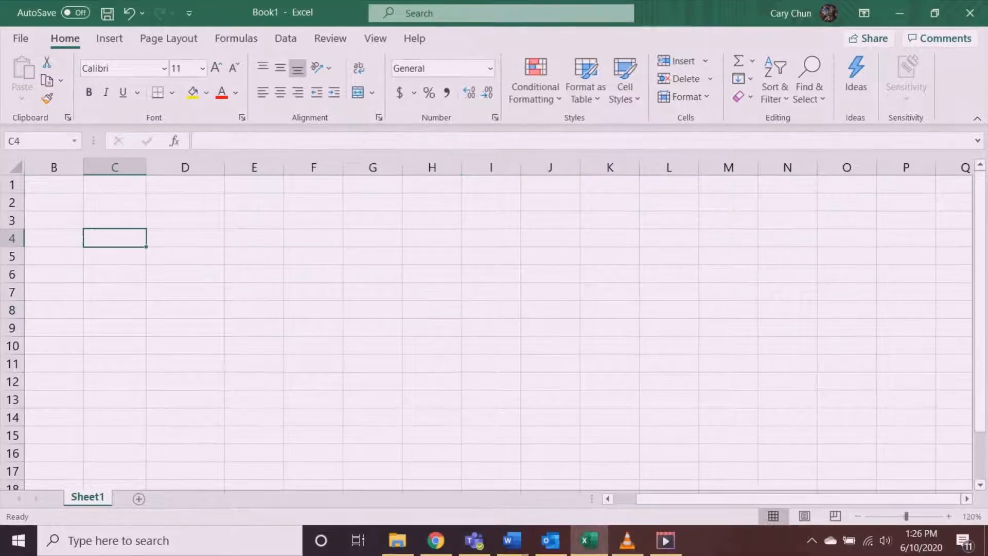
- Enter the column heading X-Variable in cell C4
text(X-)
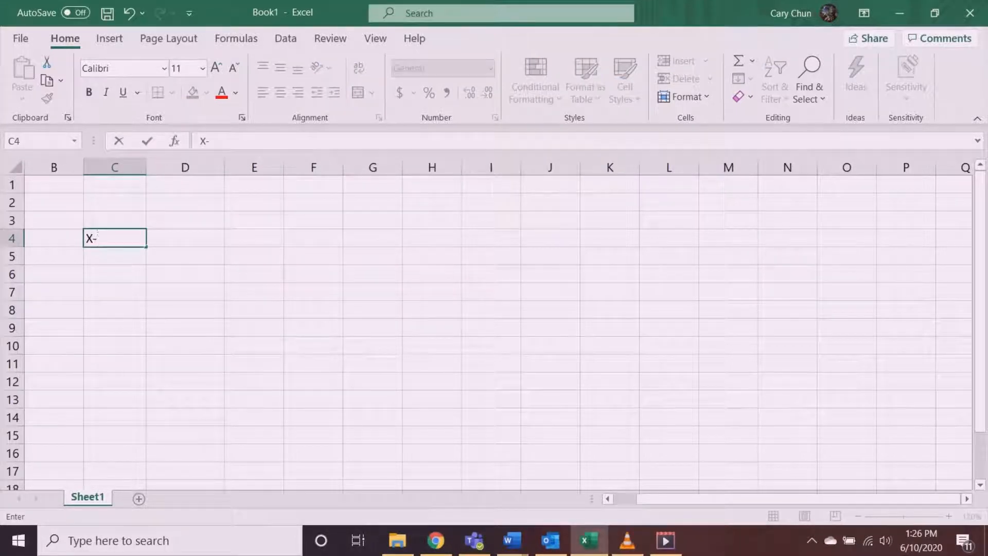
text(Variabe)
key(BackSpace)
text(l)
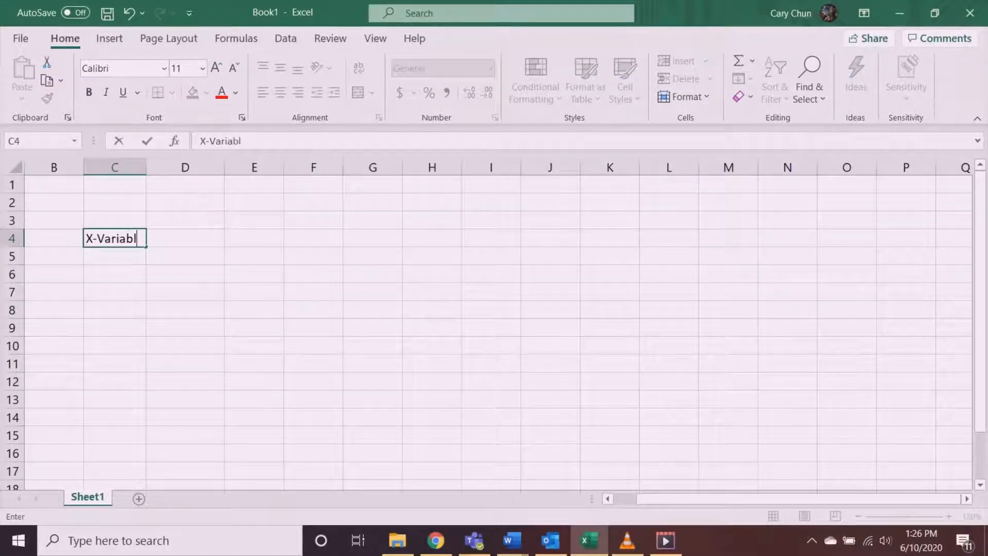
text(e)
key(Return)
- Fill cells C5 to C14 below the heading with the whole numbers 1 through 10
text(1)
key(Return)
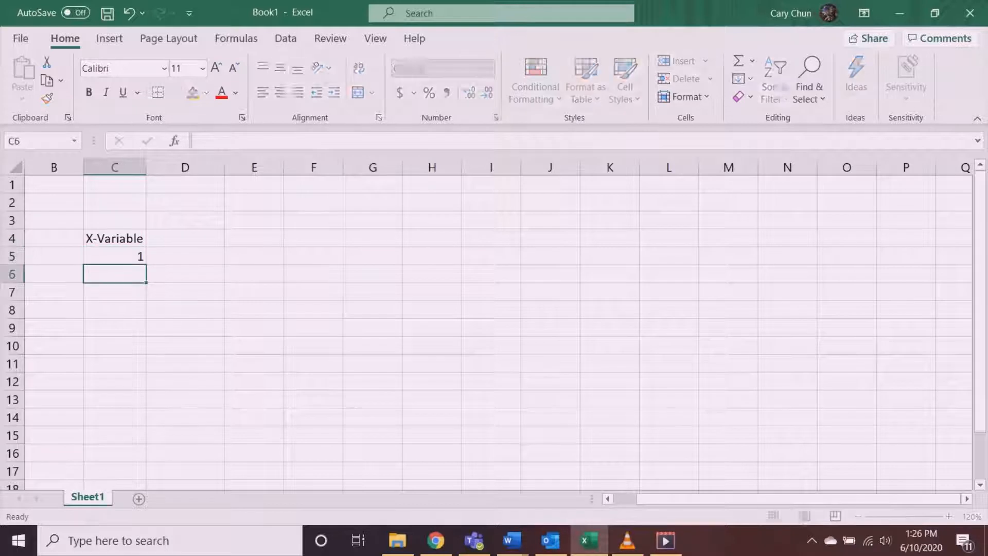
text(2)
key(Return)
text(3)
key(Return)
text(4)
key(Return)
text(5)
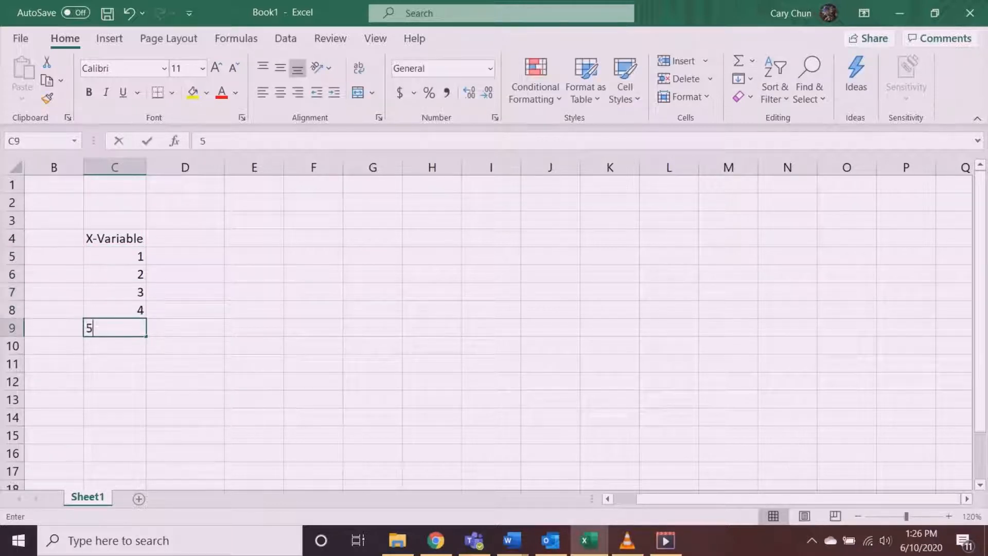
text( 6 7 8 9 1)
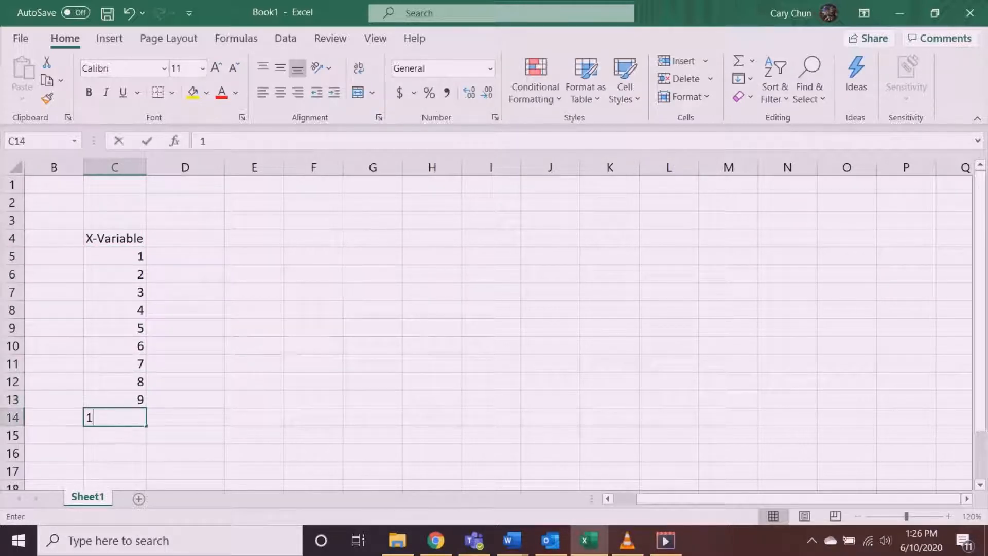
text(0)
key(Return)
- Enter the column heading Y-Variable in cell D4, beside the X-Variable heading
key(Right)
key(Up)
key(Up)
key(Up)
key(Up)
key(Up)
key(Up)
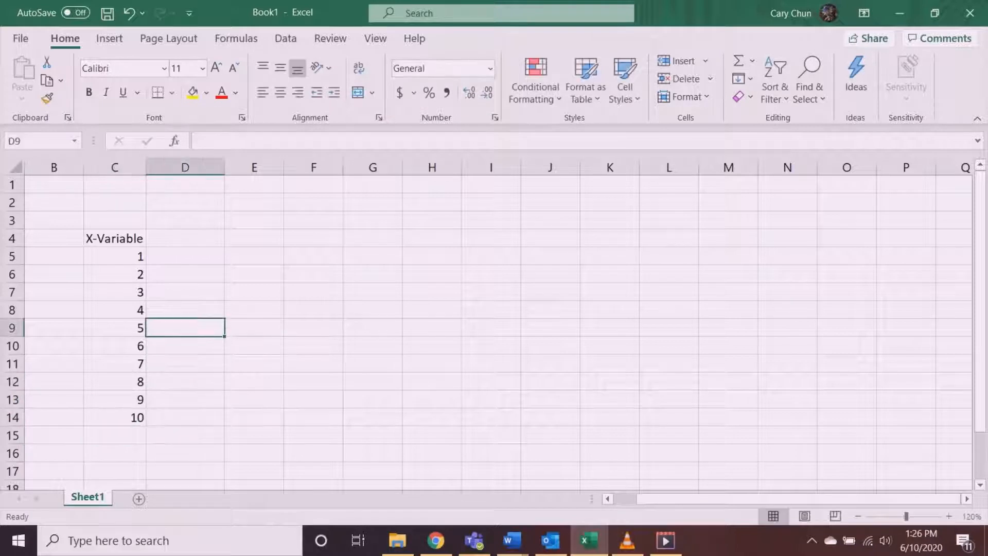
key(Up)
key(Up)
key(Up)
key(Up)
key(Up)
text(Y)
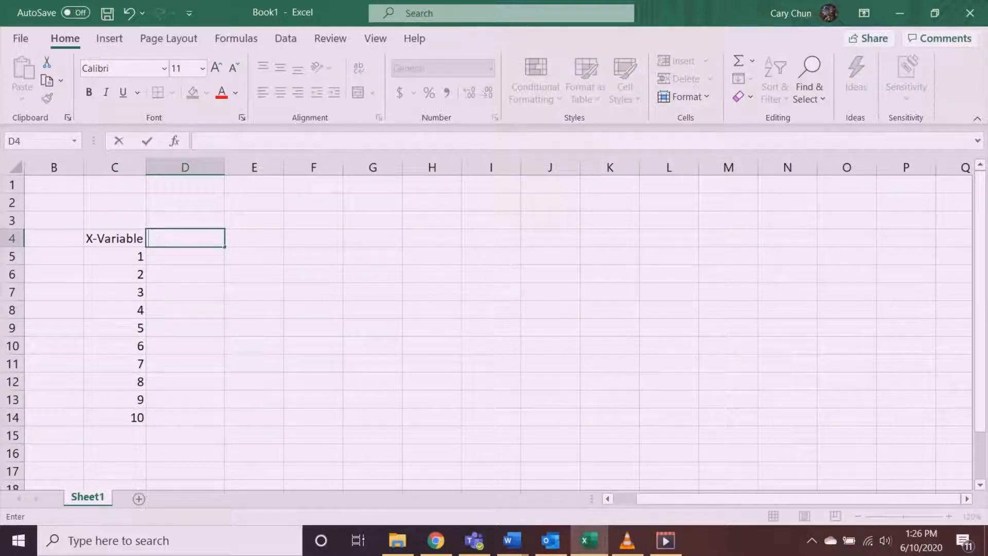
text(-Variable)
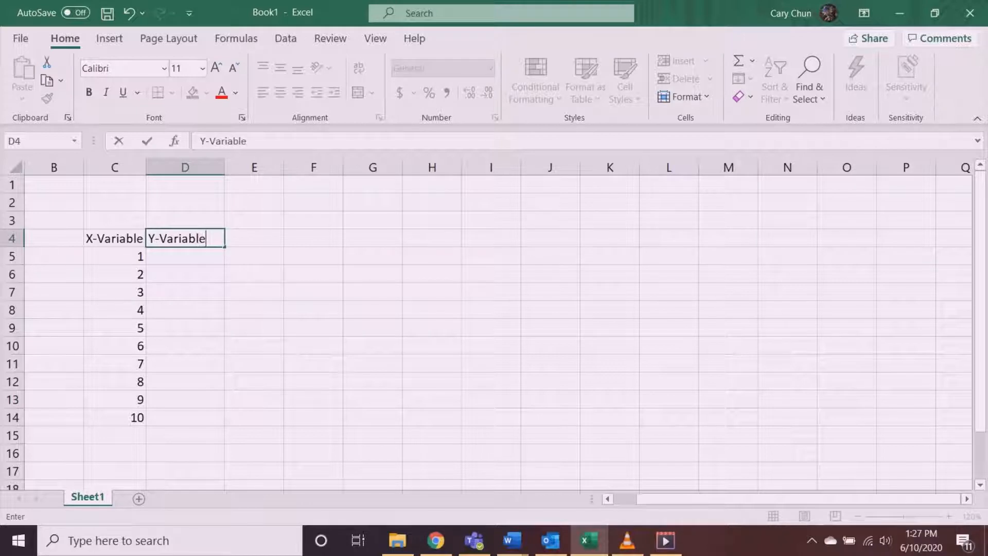
key(Return)
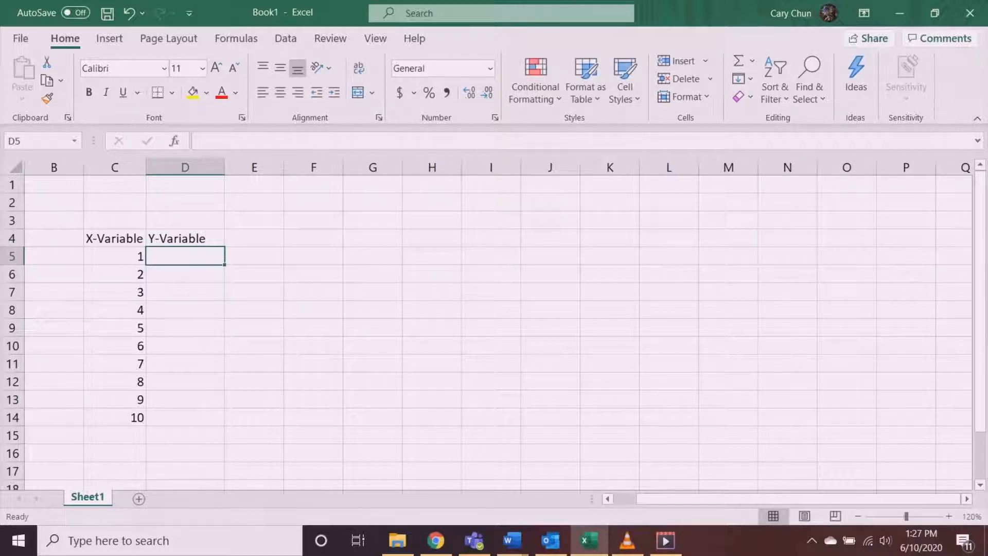
- Fill cells D5 to D14 with the even numbers from 2 to 20, one per row
text(2)
key(Return)
text(4)
key(Return)
text(6)
key(Return)
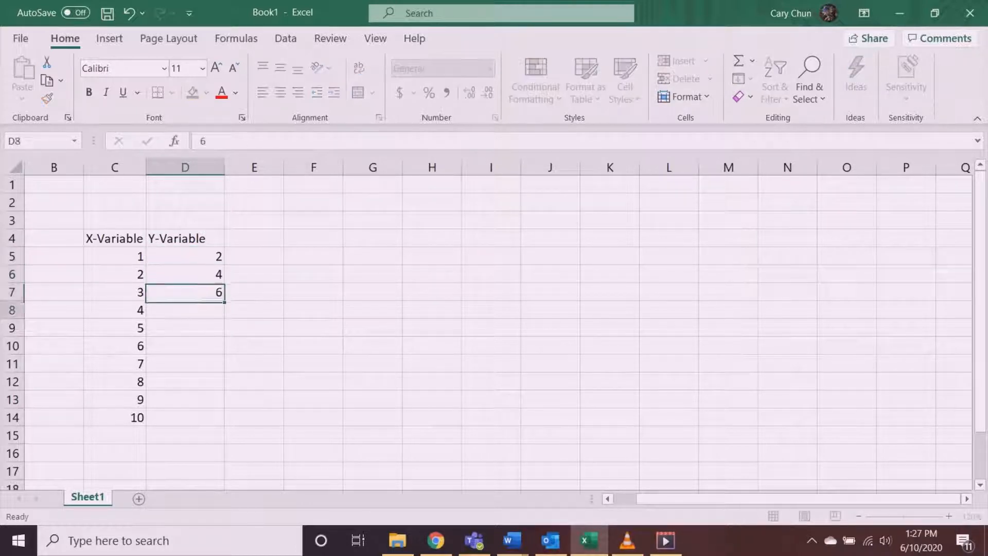
text(8)
key(Return)
text(10)
key(ctrl+Return)
key(Return)
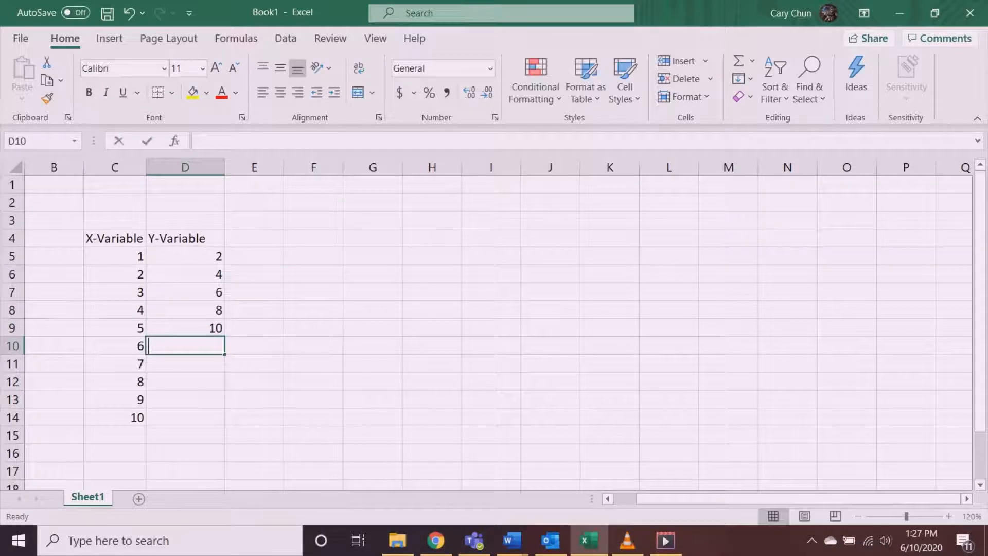
text(12)
key(Return)
text(14)
key(Return)
text(16)
key(Return)
text(18)
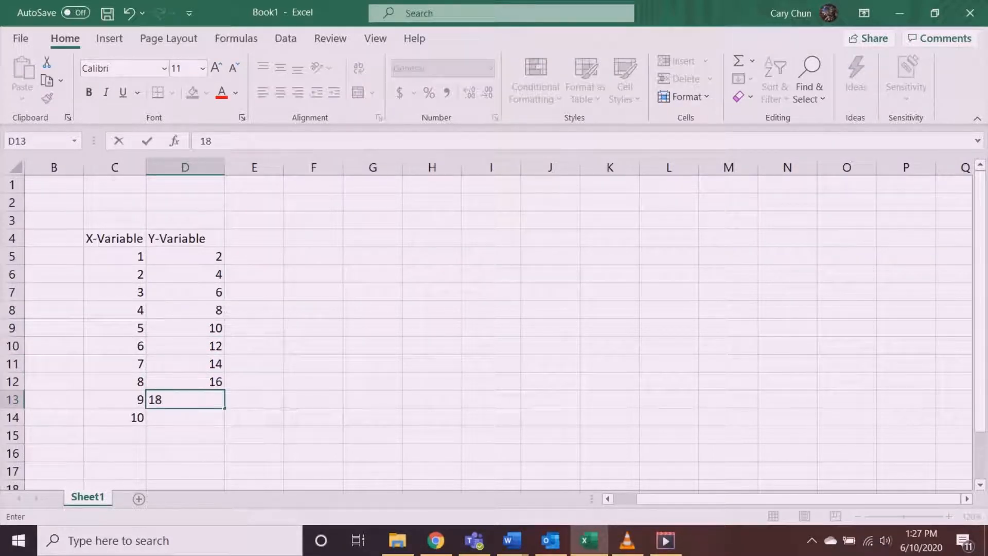
key(Return)
text(20)
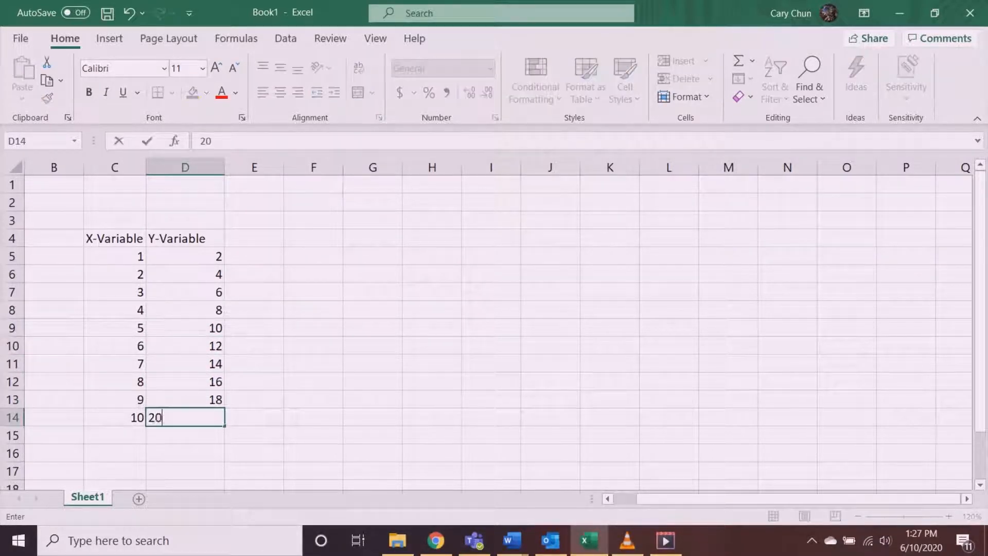
key(Return)
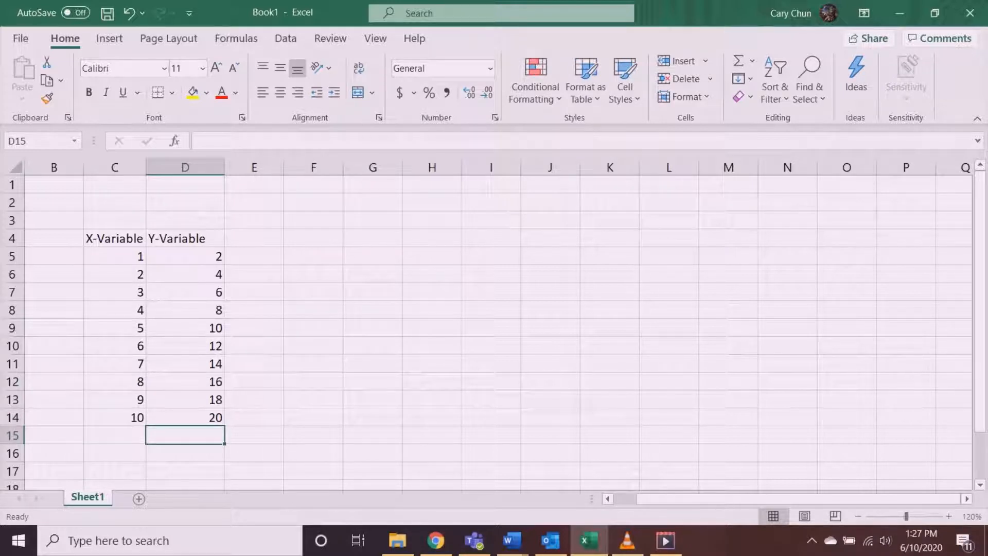
- Replace the two column headings with Time (s) in C4 and Velocity (m/s) in D4
click(114, 239)
text(Ti)
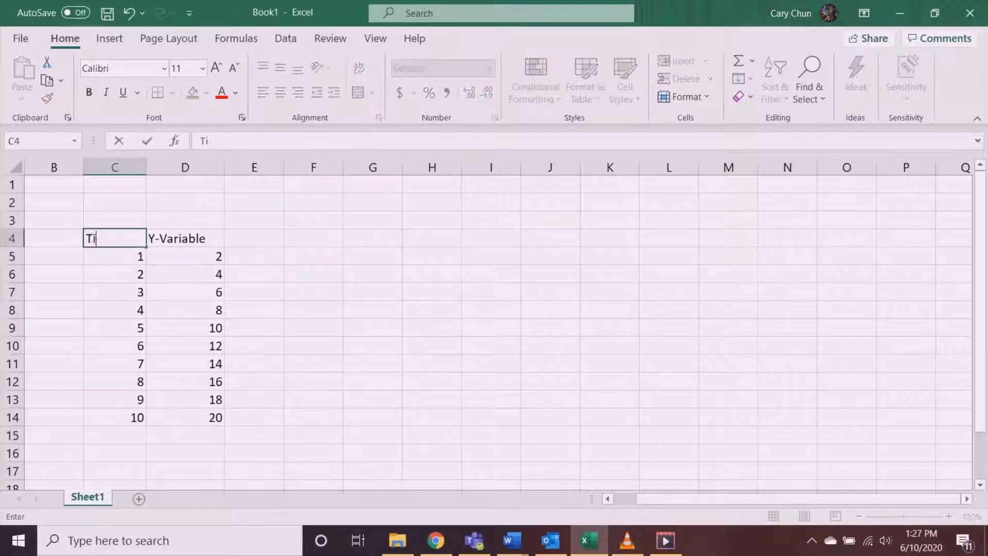
text(me (s))
key(Tab)
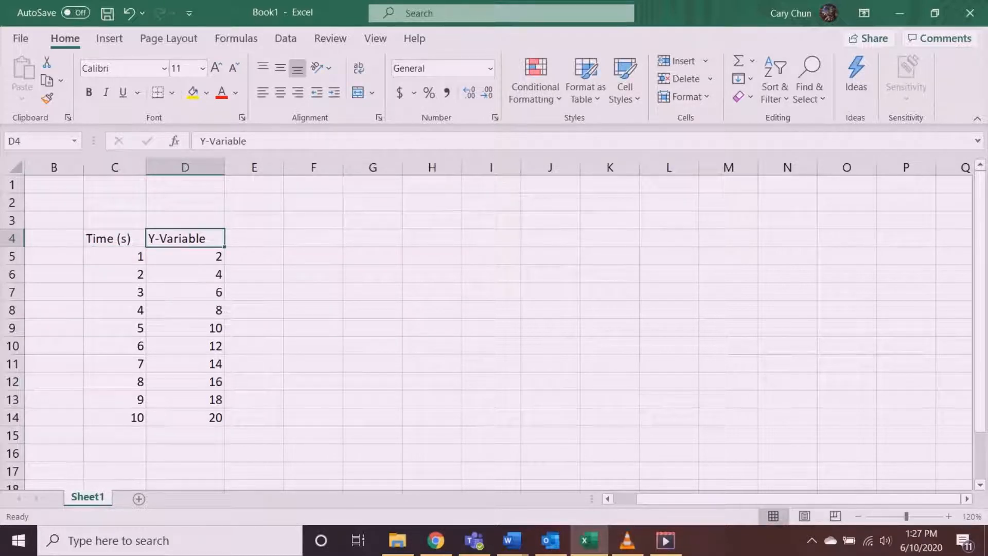
text(Veloci)
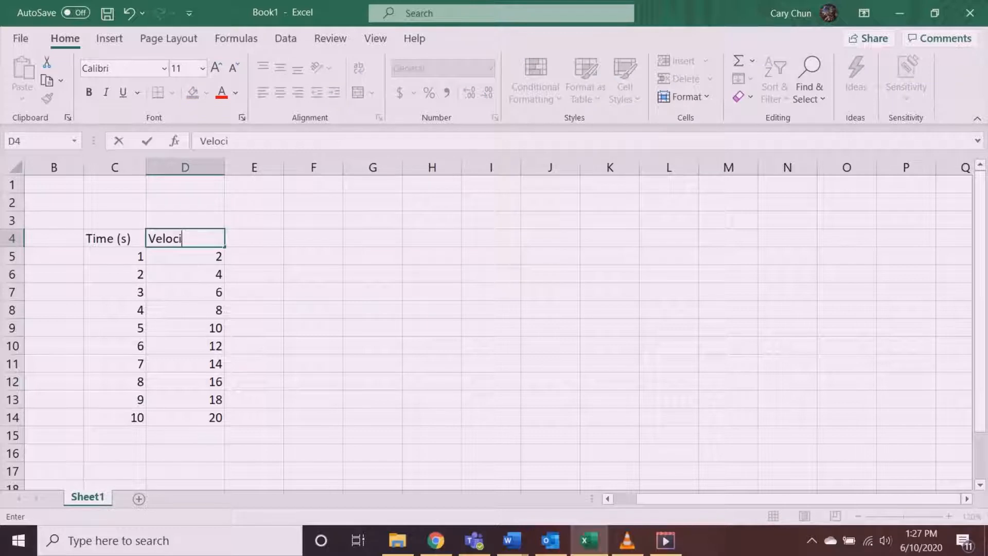
text(ty (m/s))
key(Return)
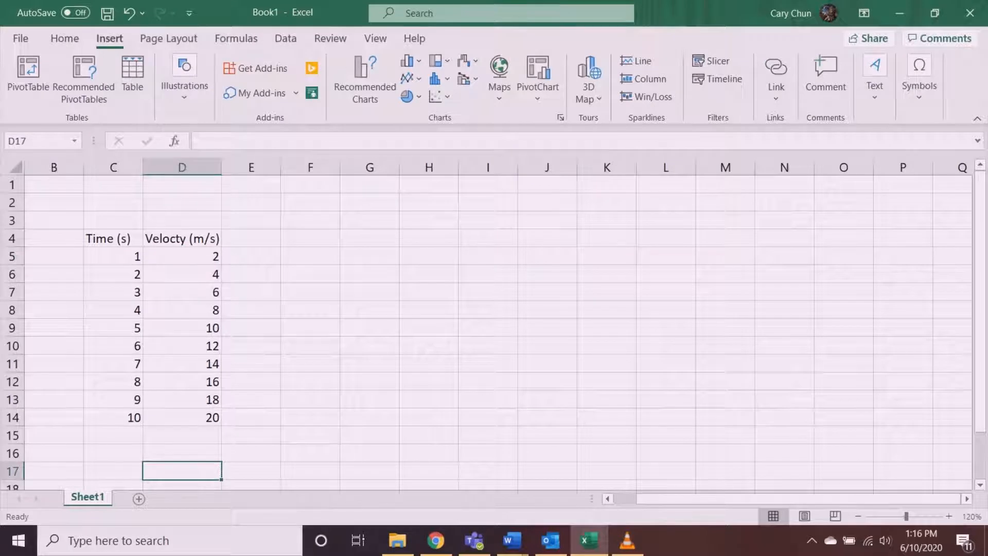
- Insert a markers-only scatter chart of the time and velocity data in C5:D14
drag(113, 255, 195, 417)
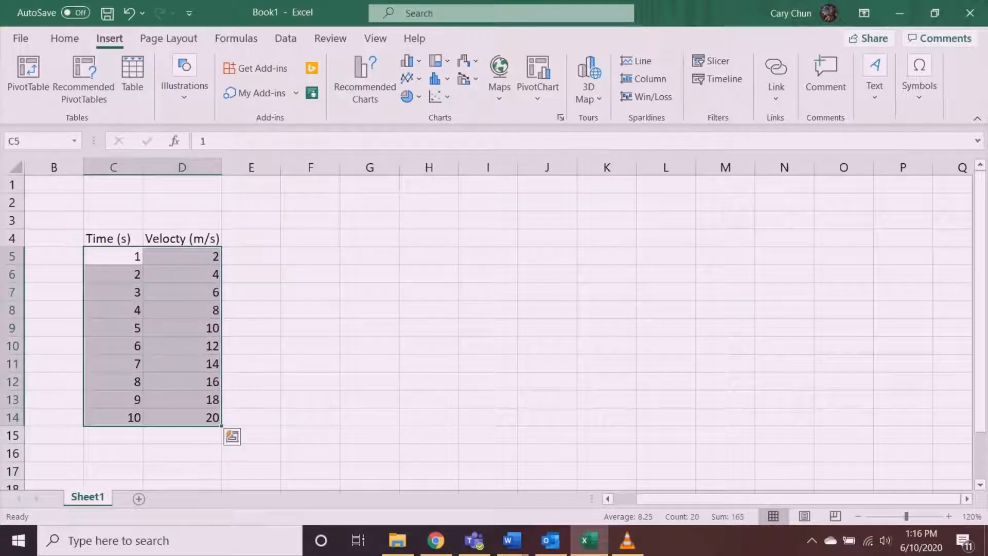
click(440, 96)
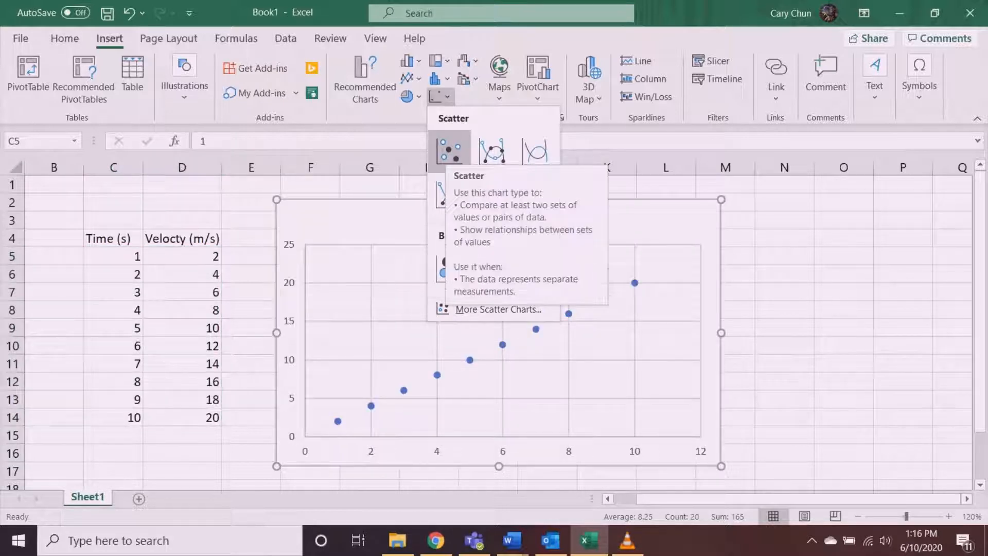
click(449, 149)
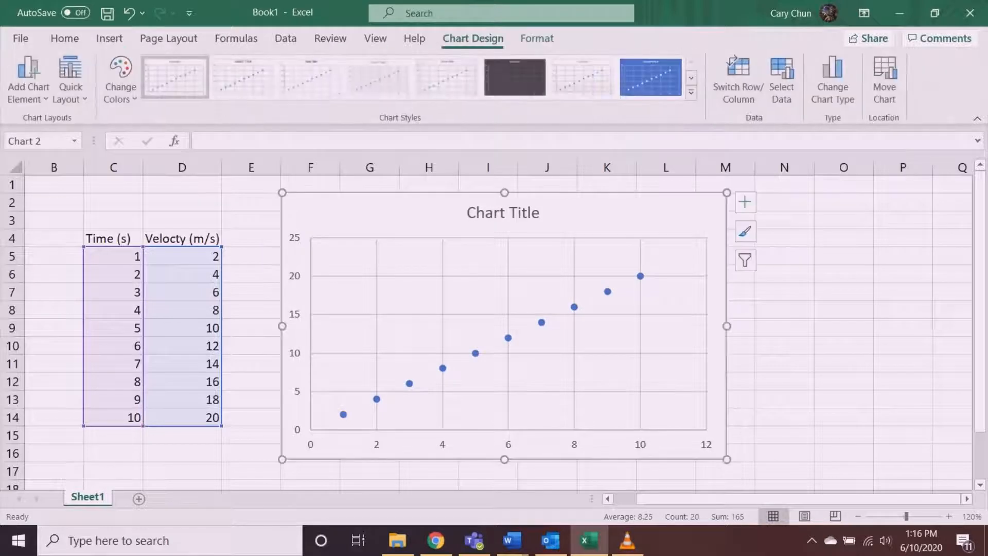
click(784, 364)
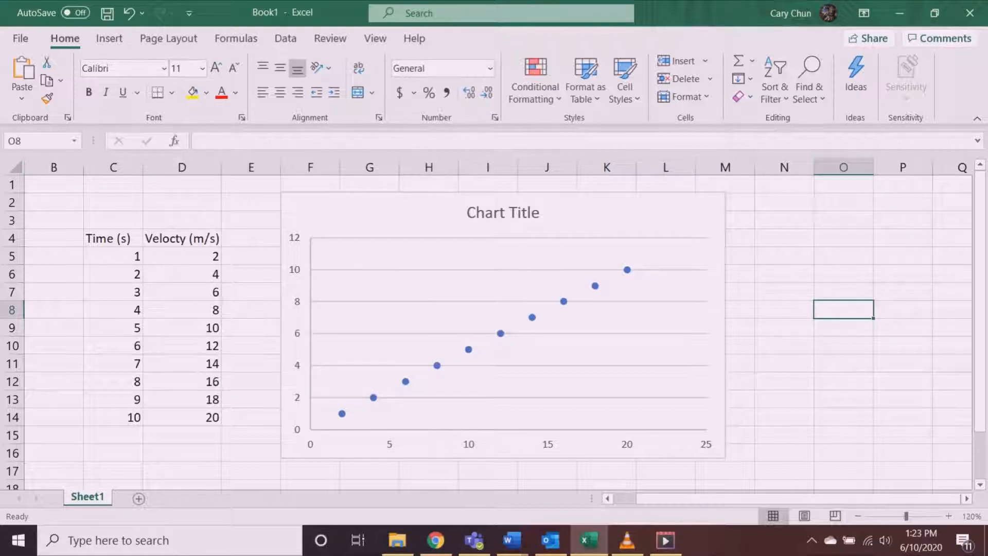
- Edit Series1 in the chart's data source and set its X values to the time data in C5:C14
click(669, 216)
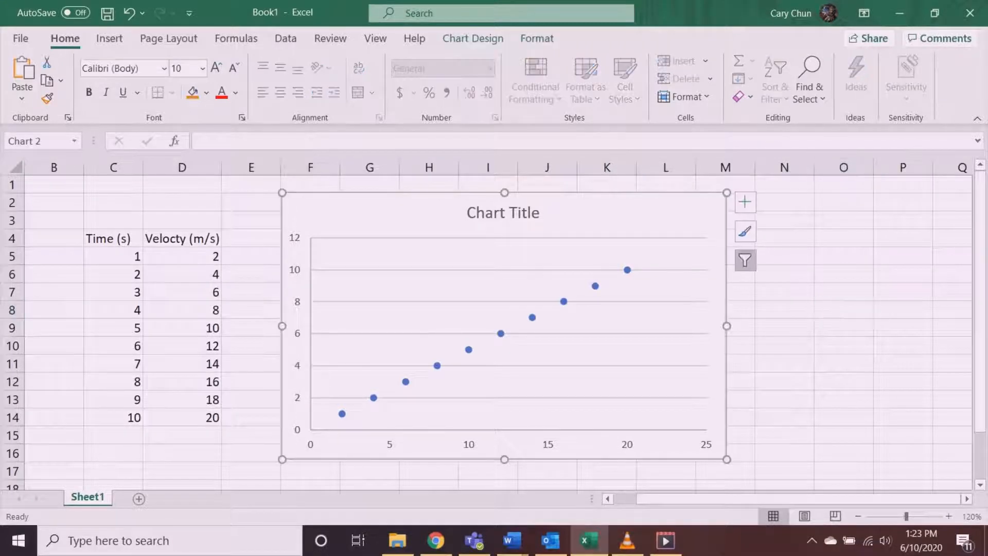
click(745, 261)
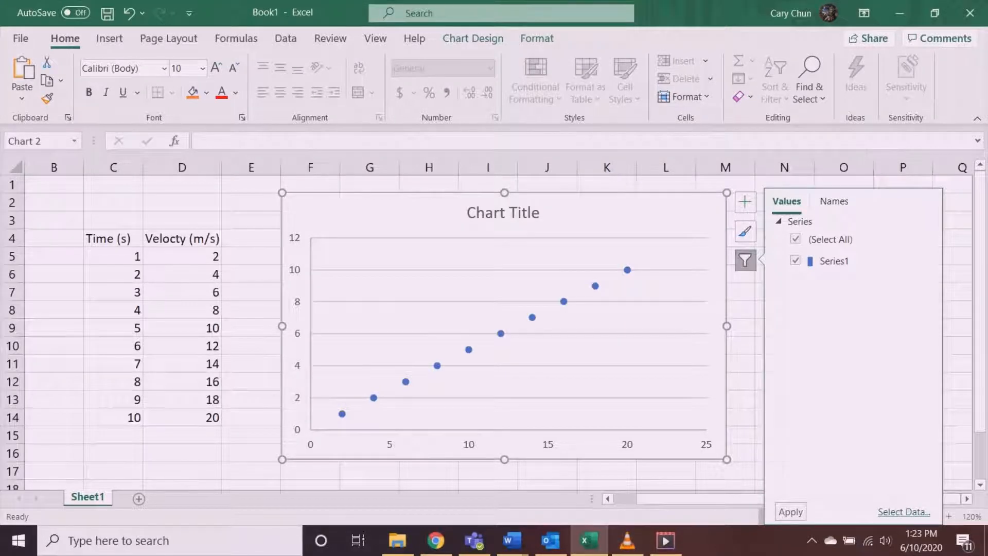
click(904, 512)
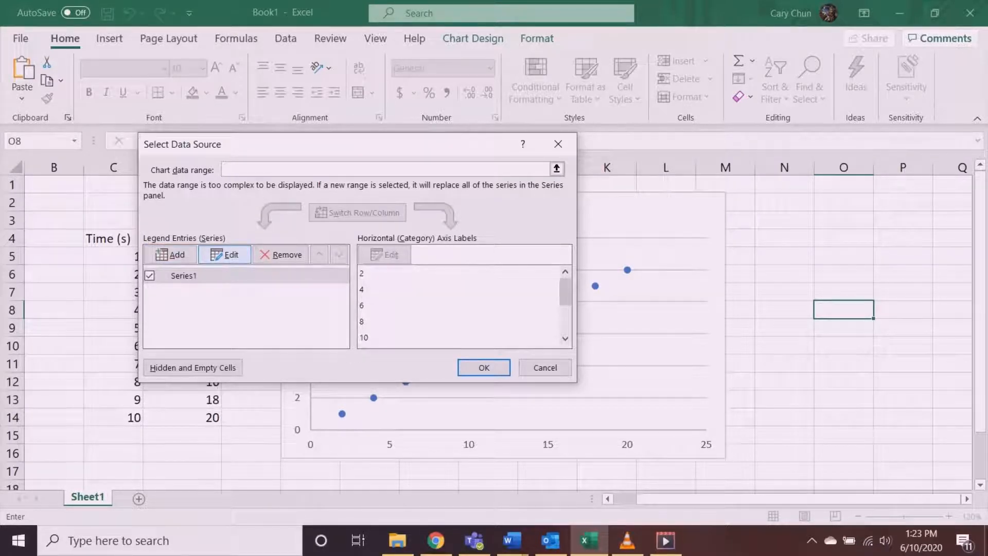
click(206, 276)
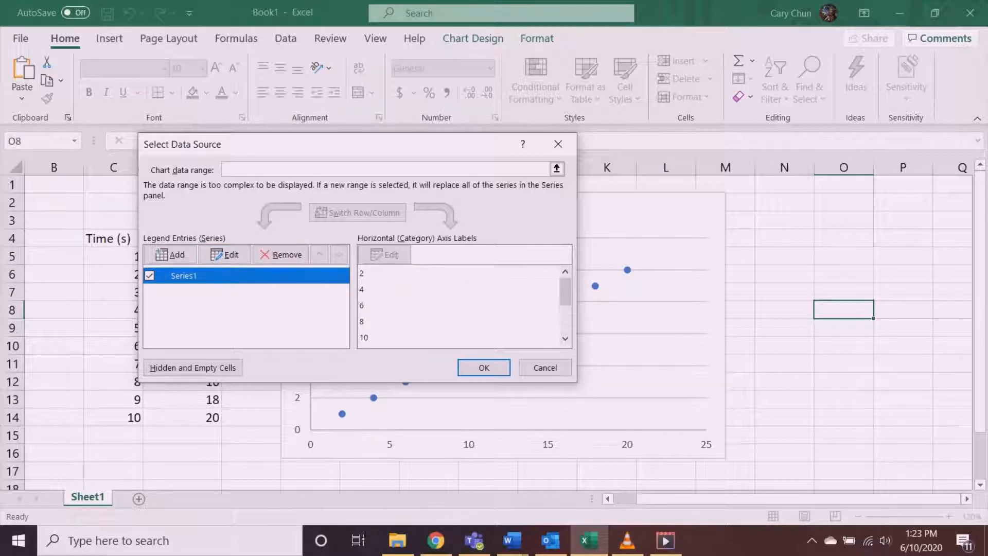
click(224, 254)
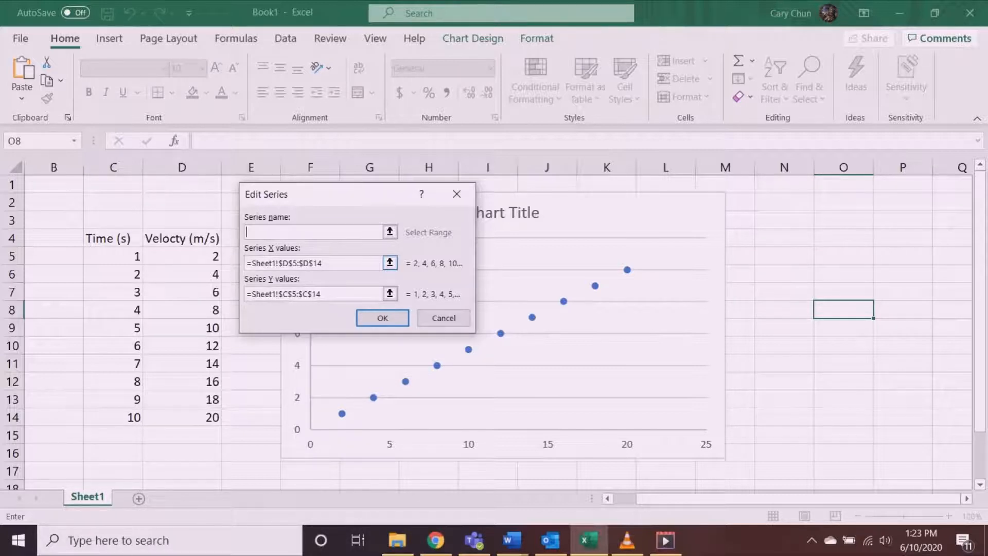
click(389, 262)
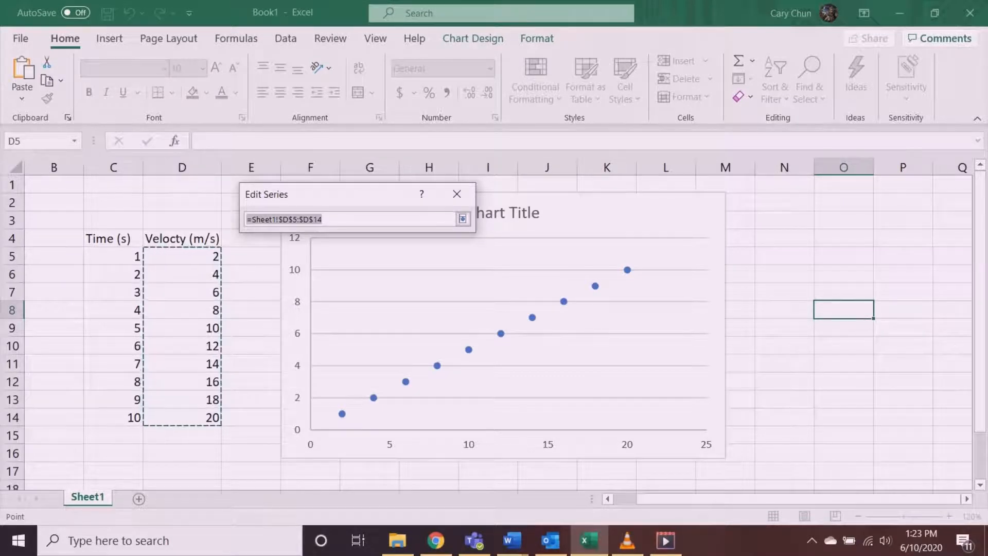
drag(123, 255, 138, 420)
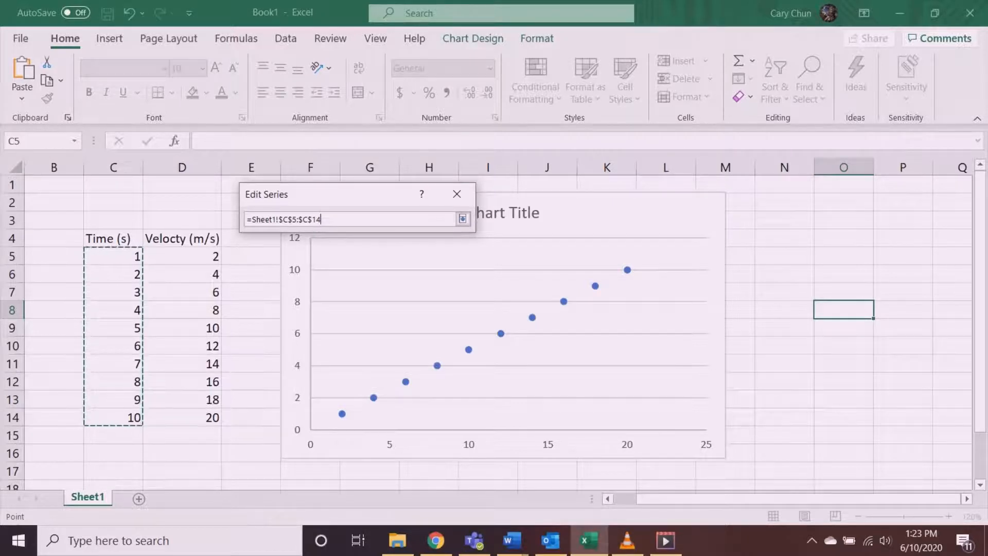
click(463, 218)
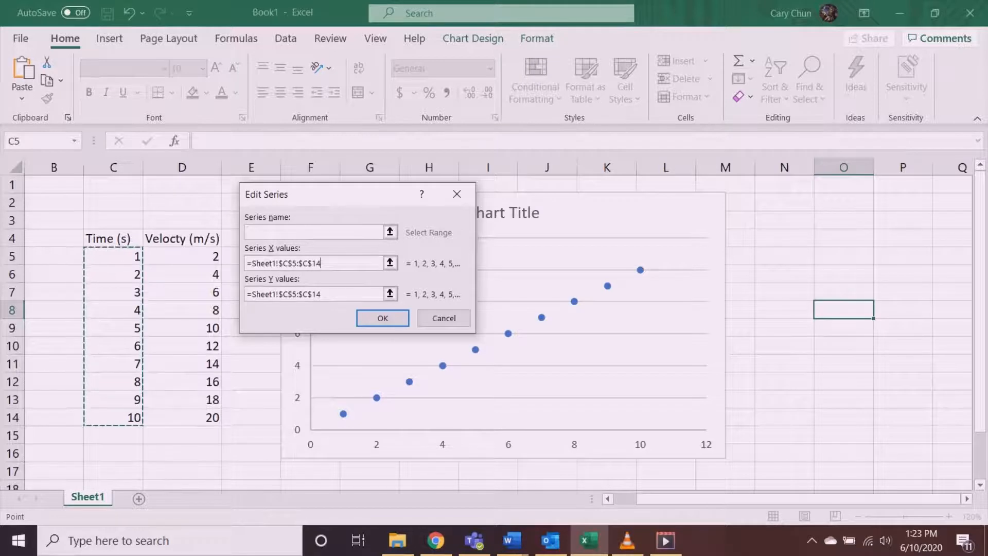
- Set the Y values of Series1 to the velocity data in D5:D14 and apply the data source changes
click(390, 293)
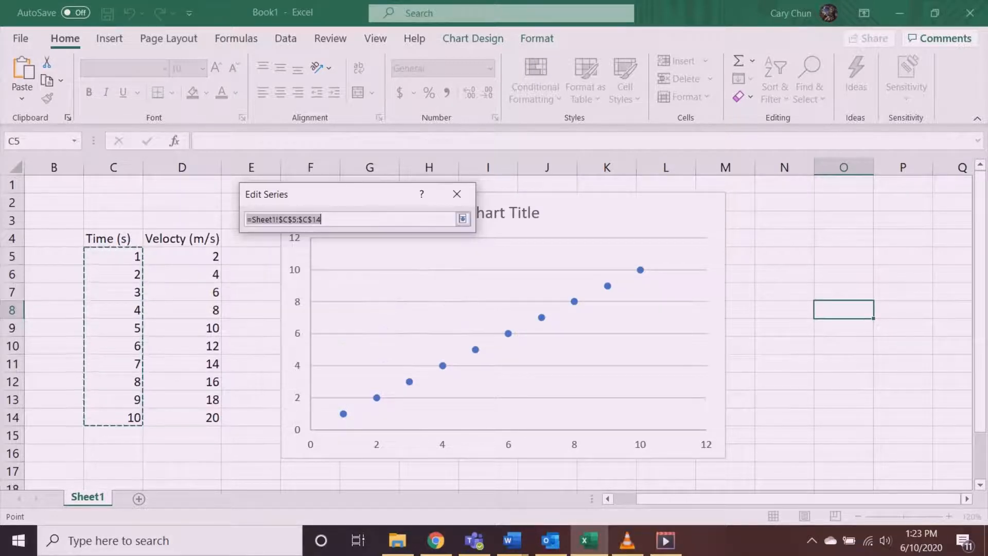
drag(182, 255, 215, 418)
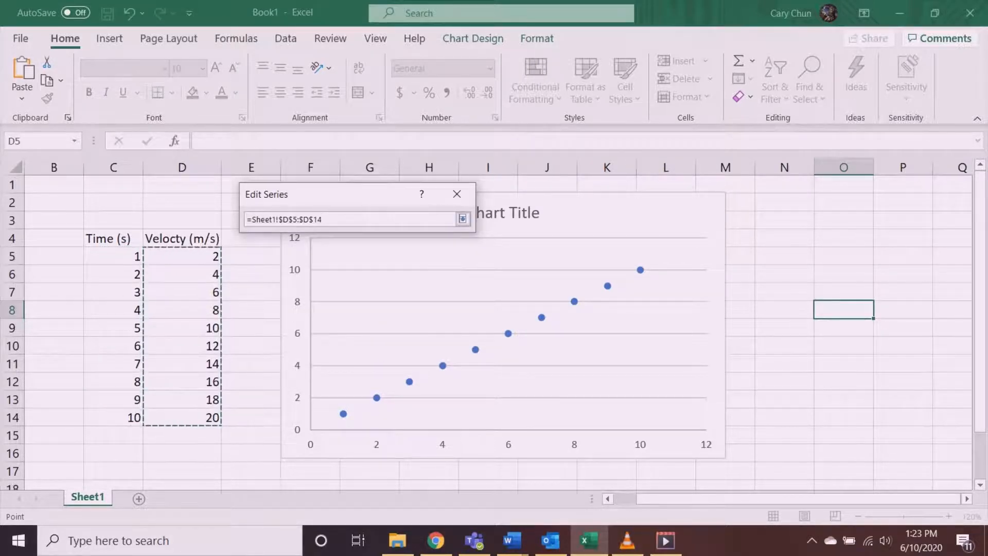
click(462, 219)
click(383, 318)
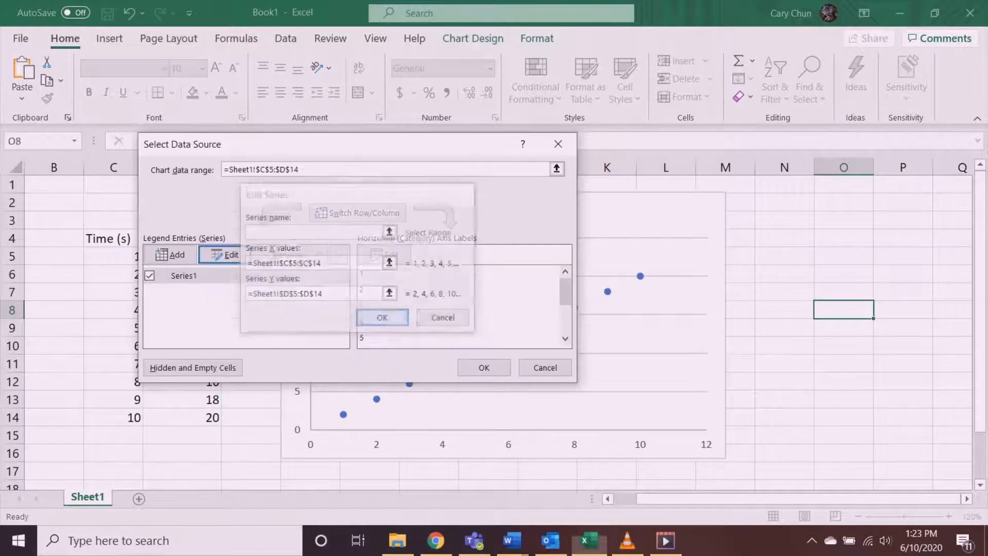
click(483, 368)
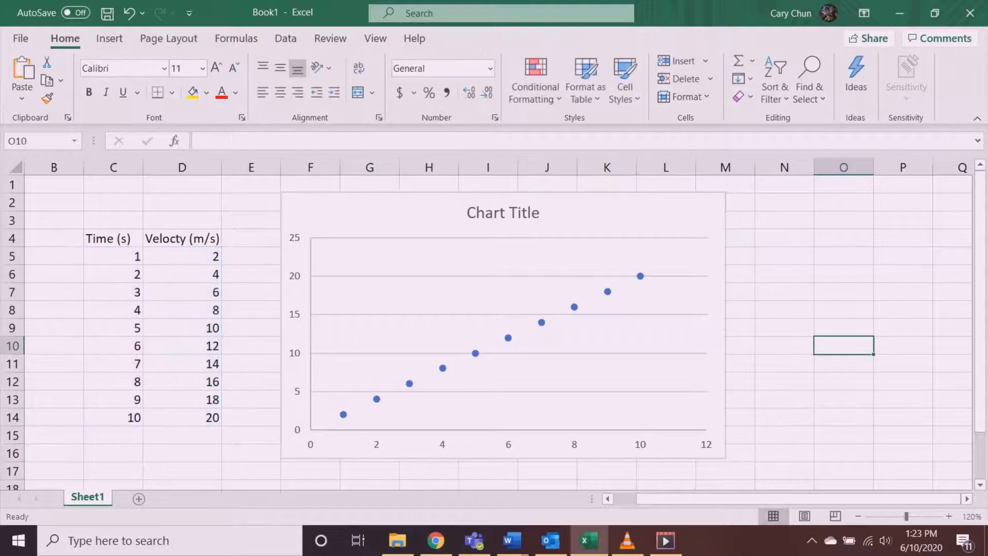
click(784, 363)
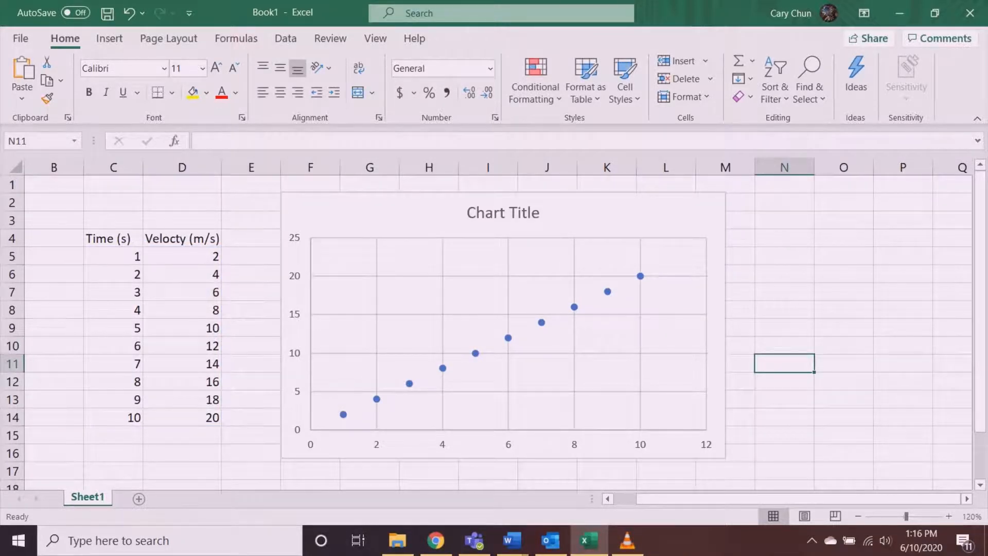
- Add axis titles and a linear trendline to the scatter chart
click(633, 214)
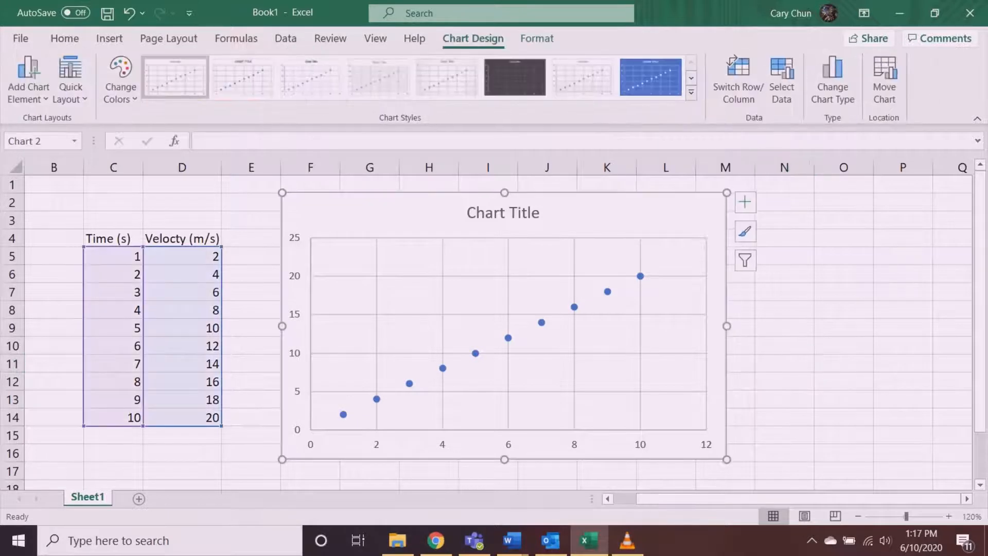
click(745, 202)
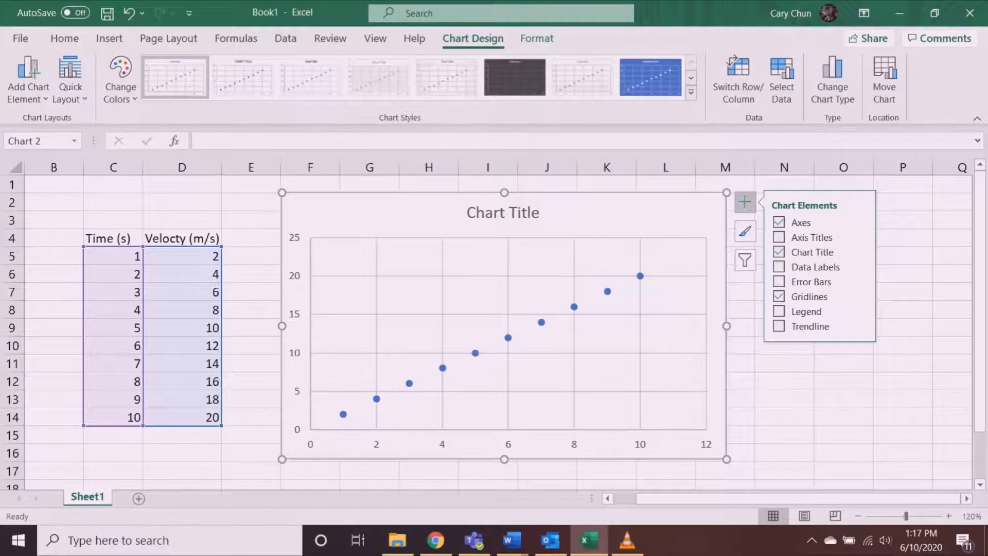
click(779, 237)
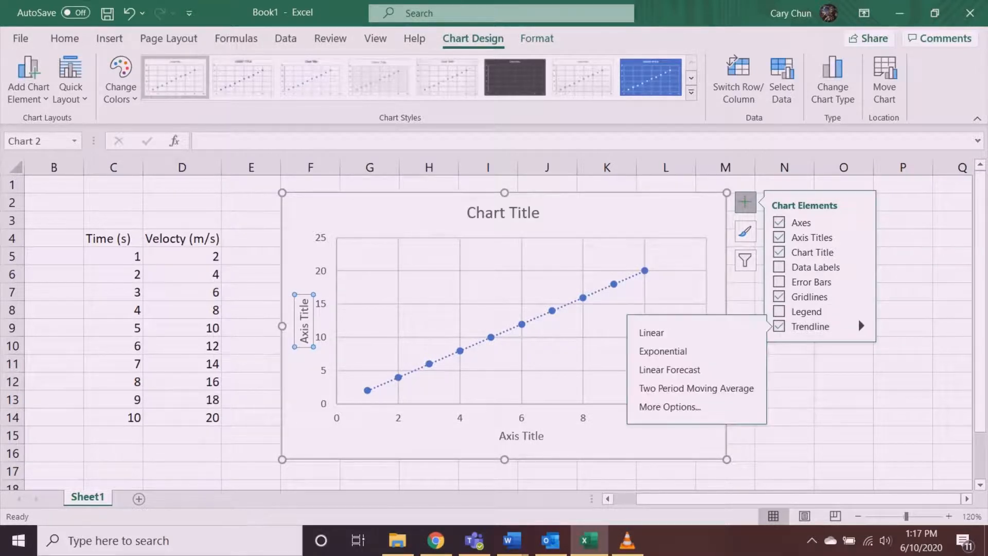
- Display the linear trendline's equation and R-squared value on the chart
click(679, 406)
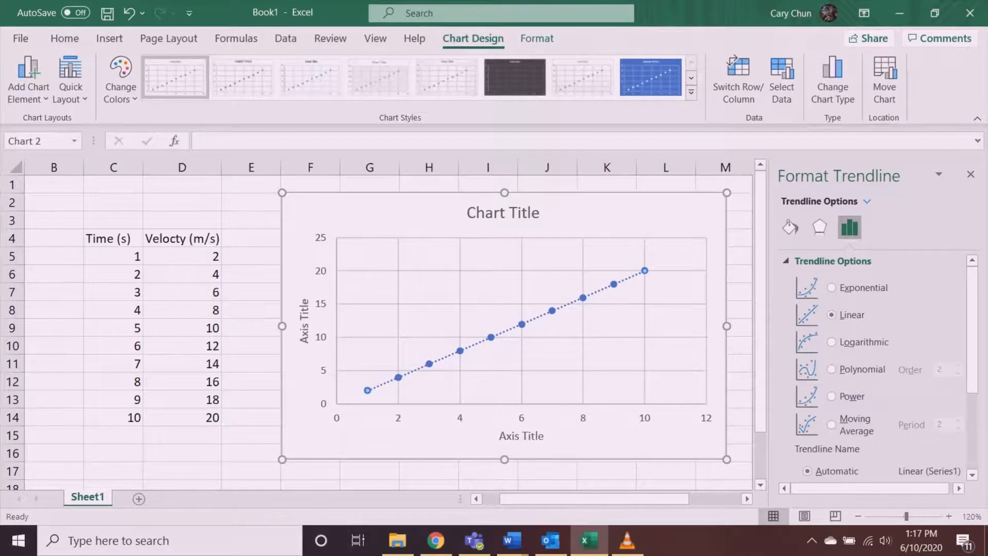
scroll(875, 368, down, 2)
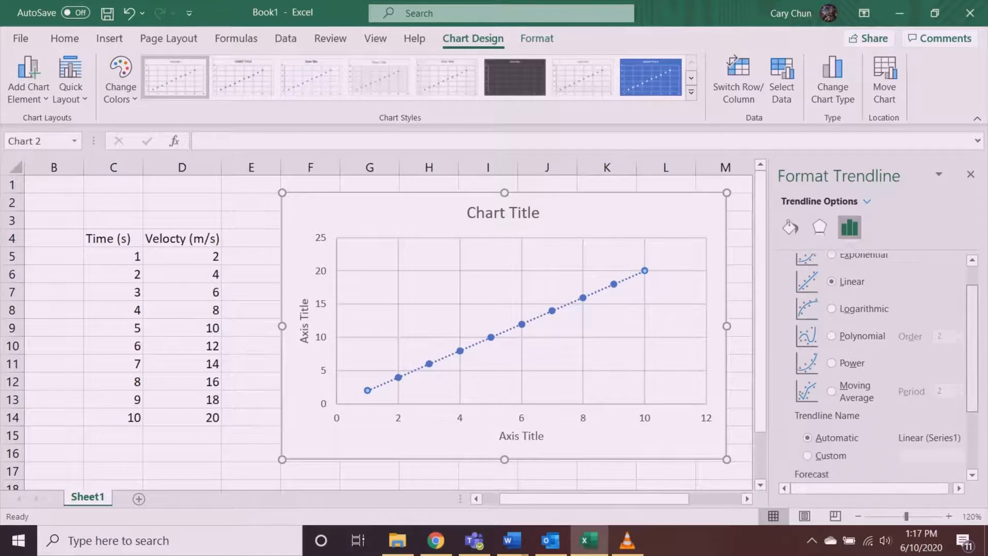
scroll(874, 368, down, 3)
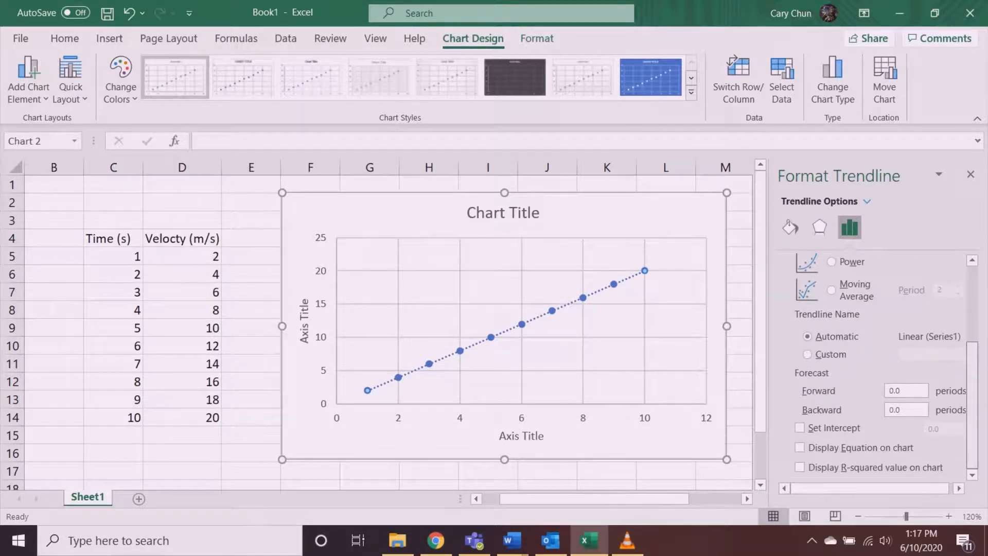
click(799, 447)
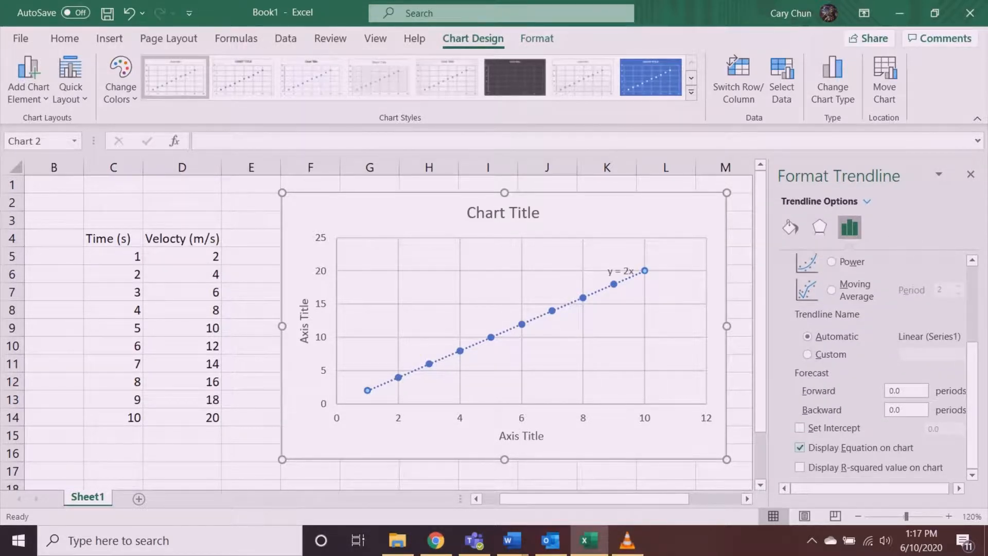
click(800, 468)
- Move the trendline equation label to the empty area above the middle of the line and close the formatting options
click(617, 268)
drag(620, 268, 496, 283)
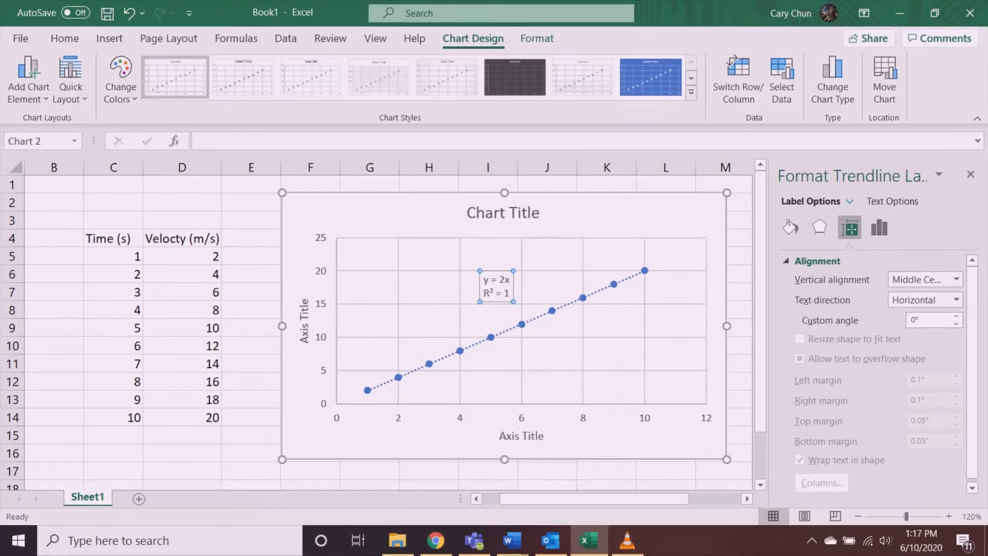
click(970, 174)
click(784, 311)
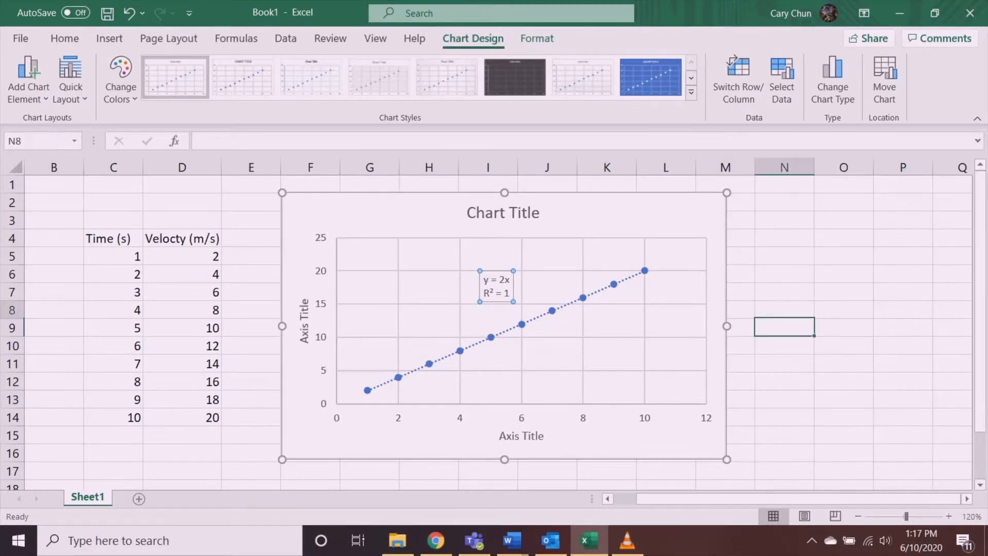
- Replace the chart's horizontal axis title with Time (s)
click(541, 436)
click(543, 437)
key(BackSpace)
key(BackSpace)
key(BackSpace)
key(BackSpace)
key(BackSpace)
key(BackSpace)
key(BackSpace)
key(BackSpace)
key(BackSpace)
key(BackSpace)
text(Time (s))
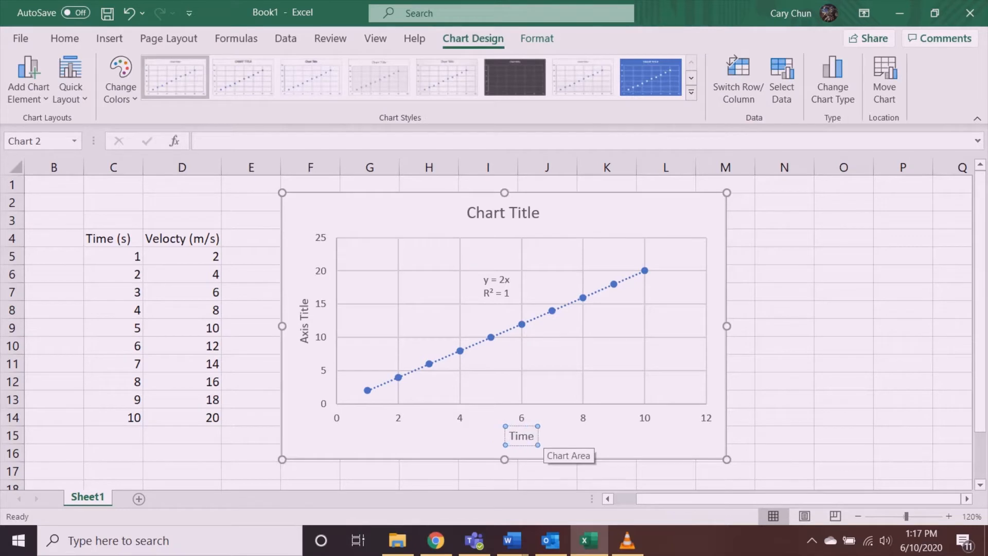
- Replace the chart's vertical axis title with Velocity (m/s)
click(304, 321)
key(BackSpace)
key(BackSpace)
key(BackSpace)
key(BackSpace)
key(BackSpace)
key(BackSpace)
key(BackSpace)
key(BackSpace)
key(BackSpace)
key(BackSpace)
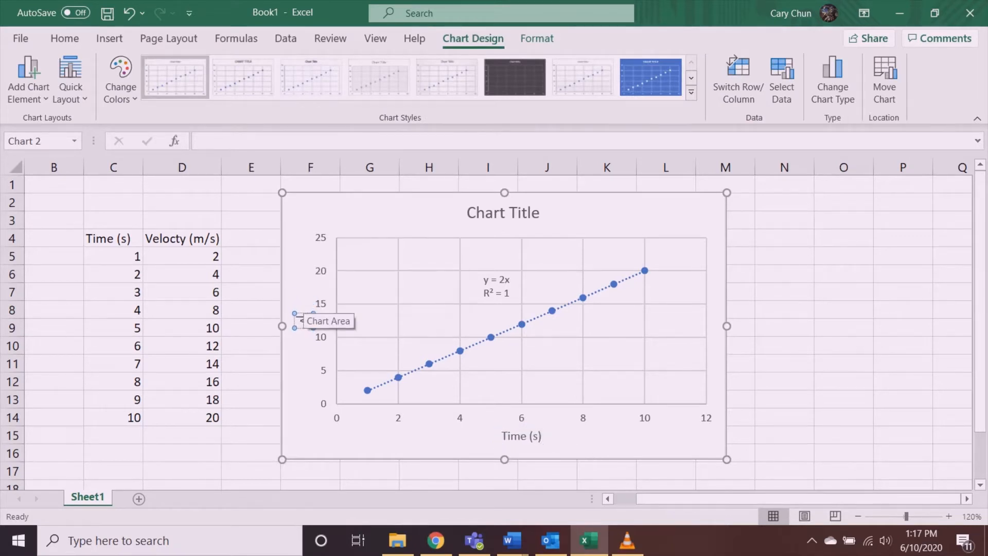
text(Velocity (m/s))
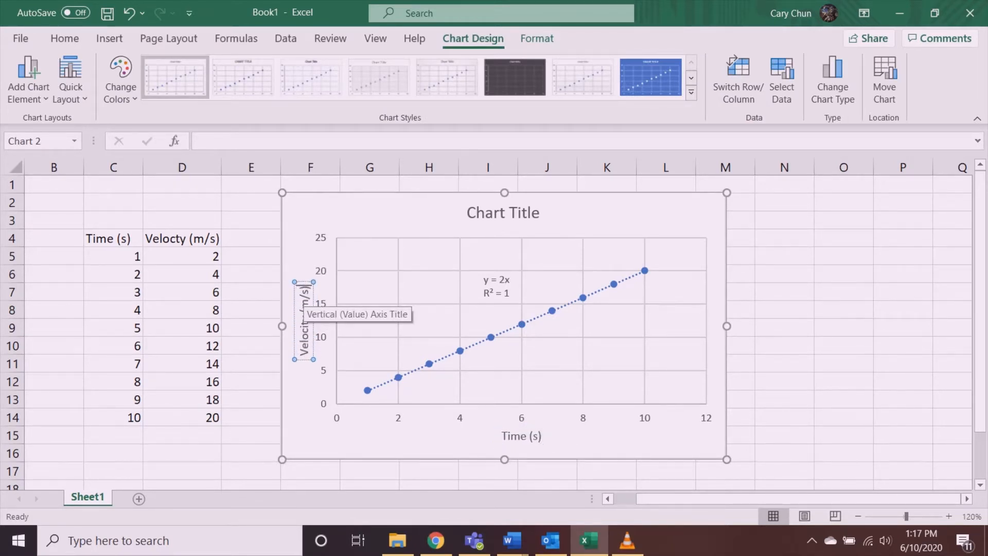
- Change the chart title to Velocity Vs Time and deselect the chart
double_click(537, 216)
click(538, 216)
key(BackSpace)
key(BackSpace)
key(BackSpace)
key(BackSpace)
key(BackSpace)
key(BackSpace)
key(BackSpace)
key(BackSpace)
key(BackSpace)
key(BackSpace)
key(BackSpace)
text(Velocity Vs Time)
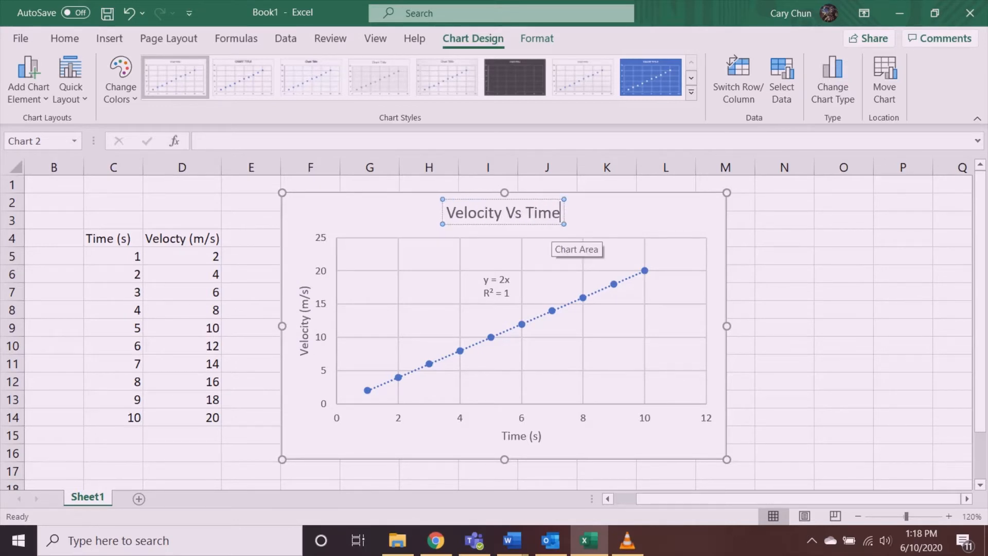
click(784, 273)
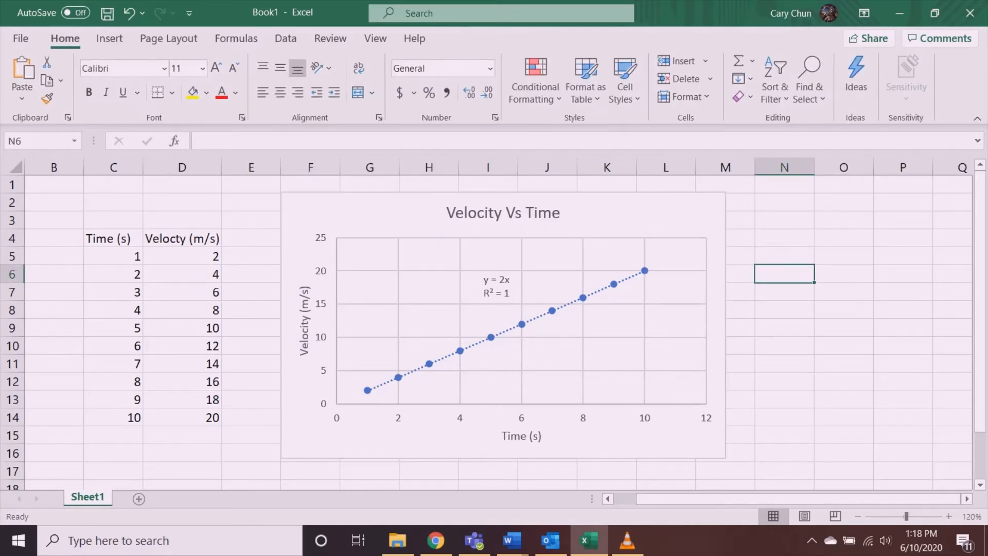